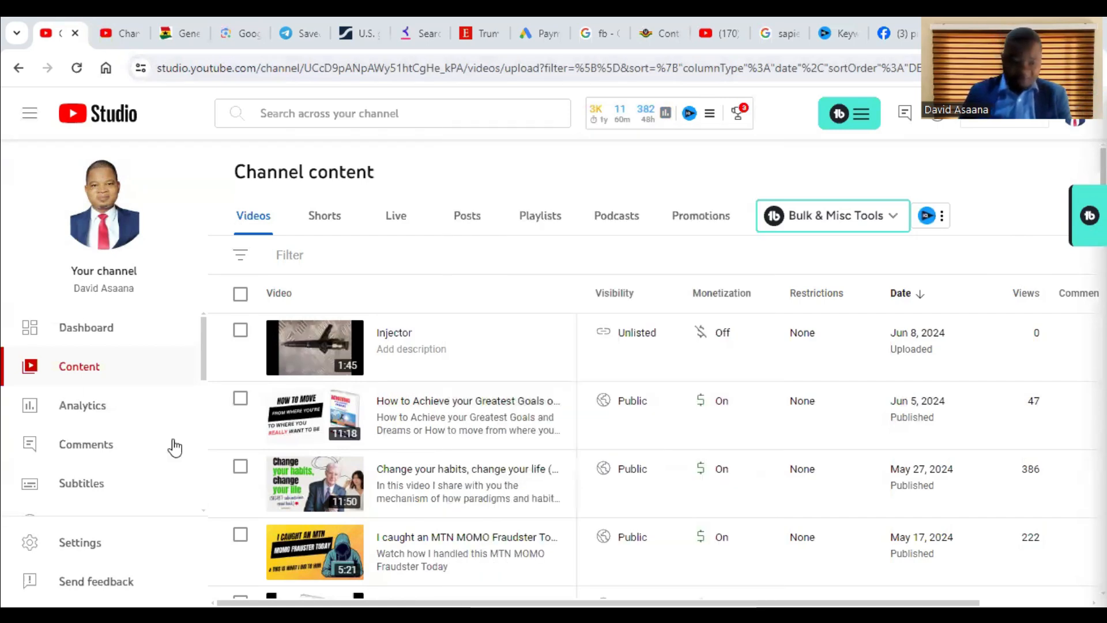
- Open the details of the video "How to Achieve Your Greatest Dreams" and start a promotion for it
scroll(408, 375, down, 5)
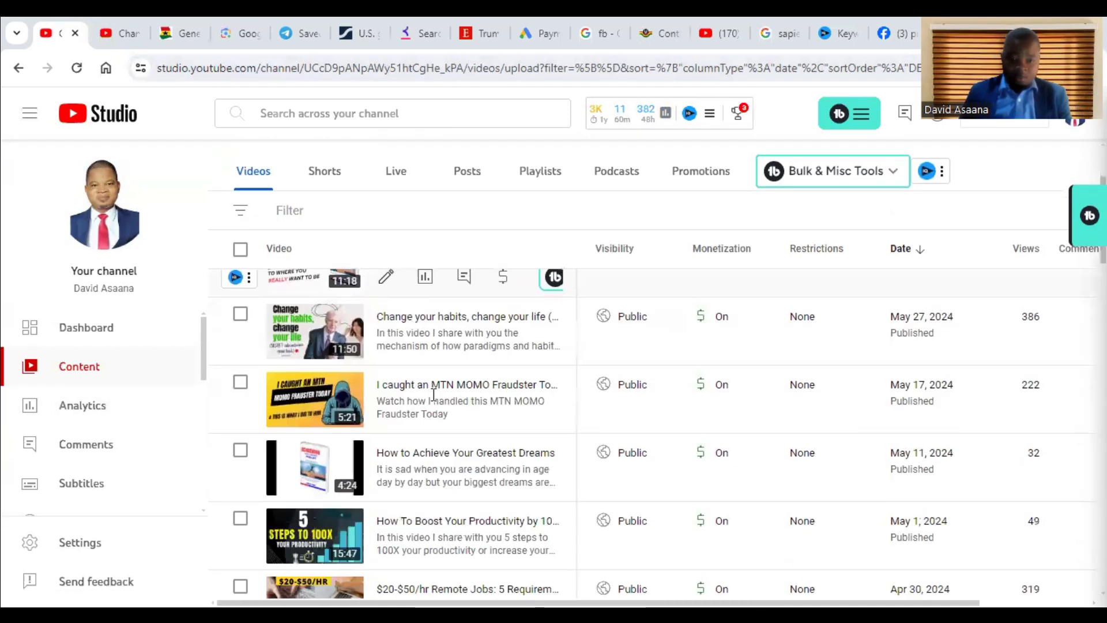
scroll(408, 375, up, 5)
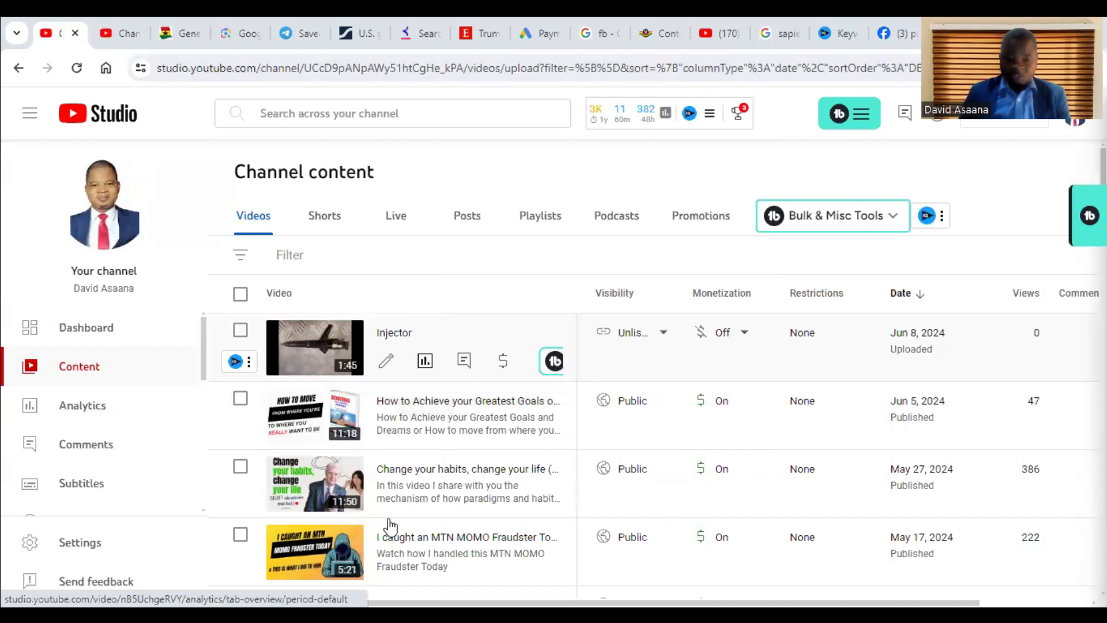
scroll(386, 471, down, 3)
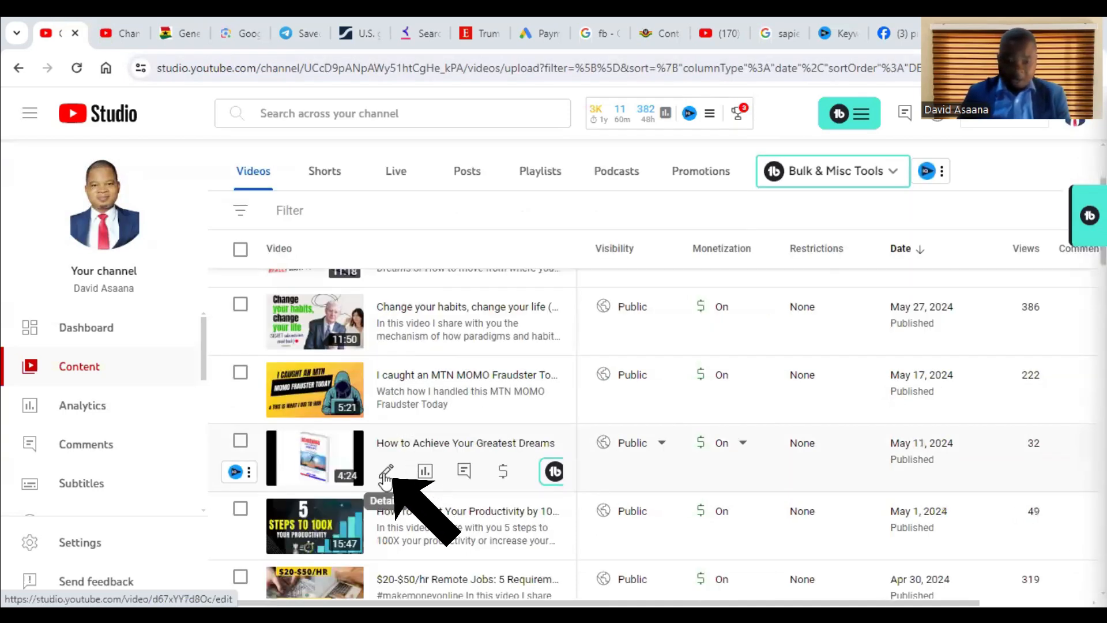
click(386, 474)
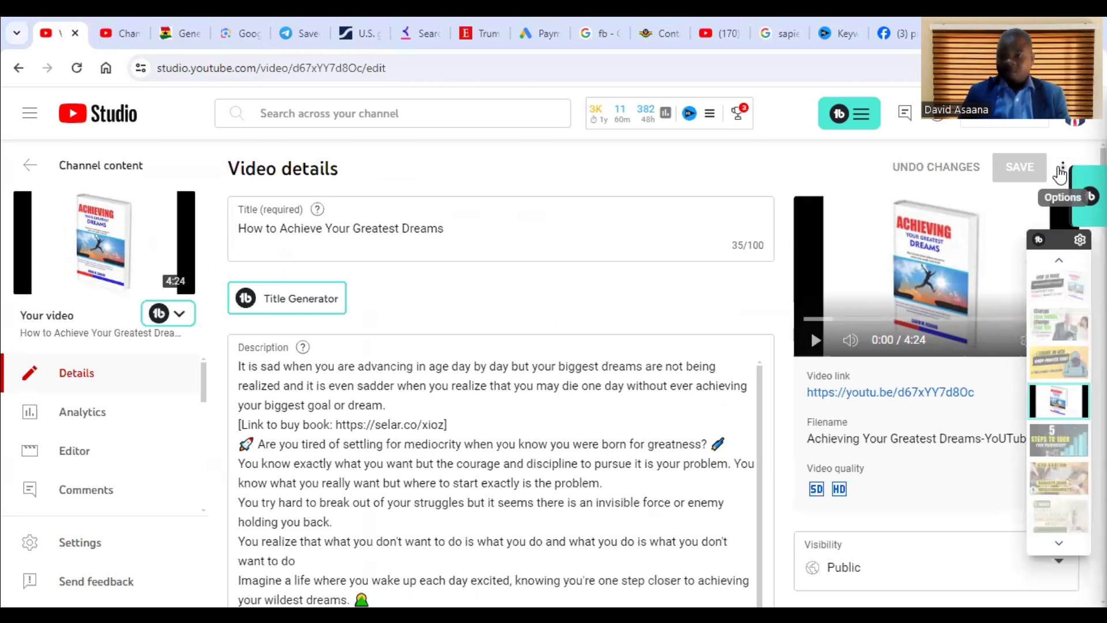
click(1061, 170)
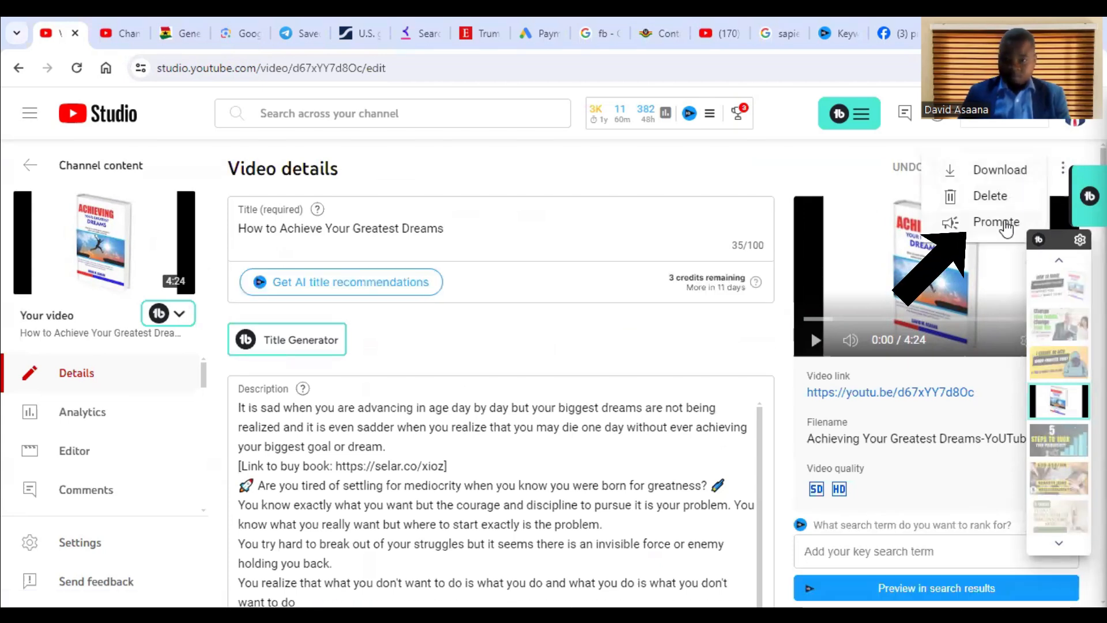
click(1006, 227)
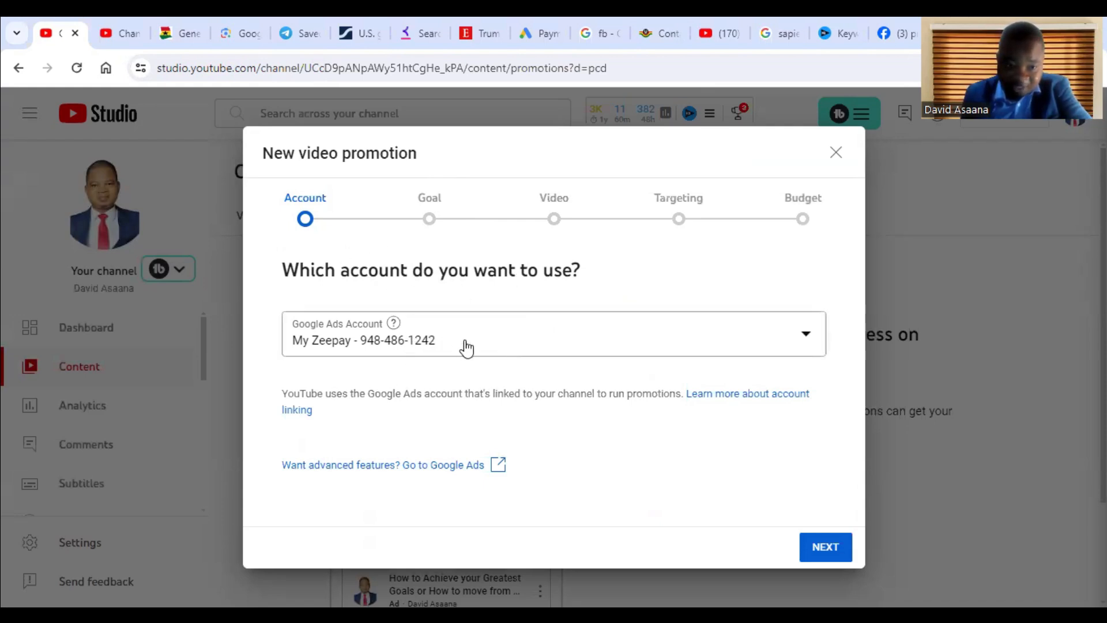
- Choose the Google Ads account under the channel owner's name for the promotion and accept Audience growth as its main goal
click(805, 345)
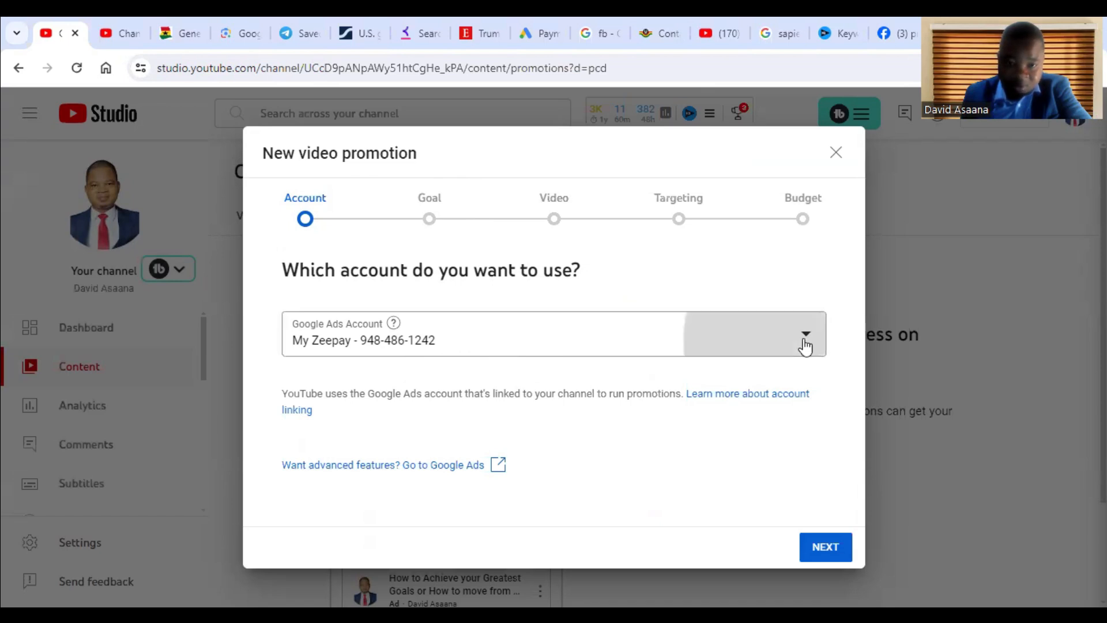
click(444, 362)
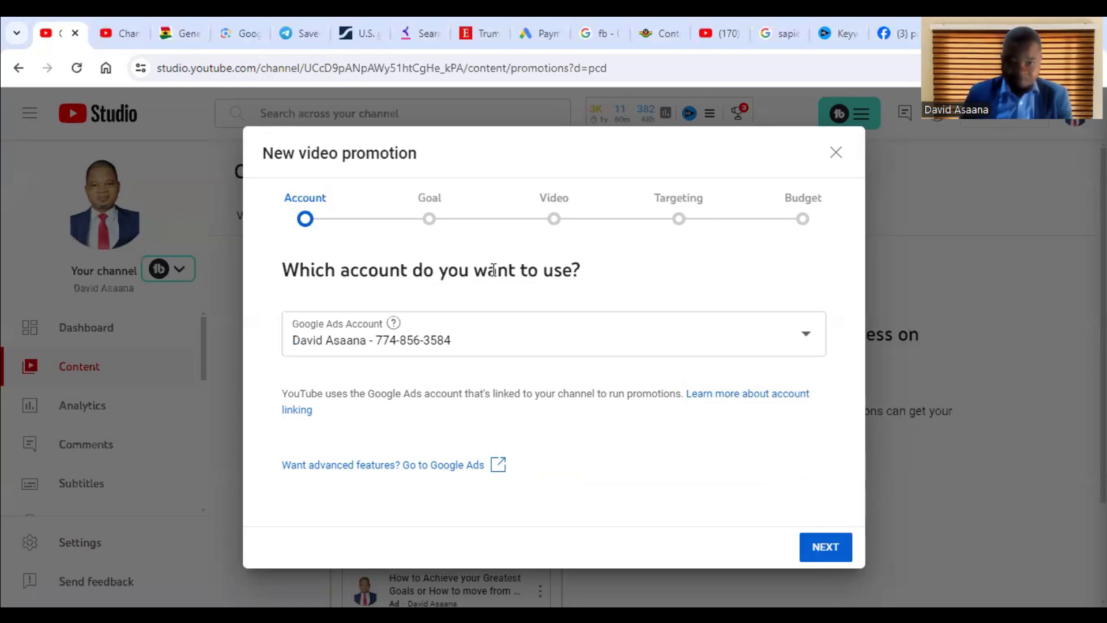
click(836, 555)
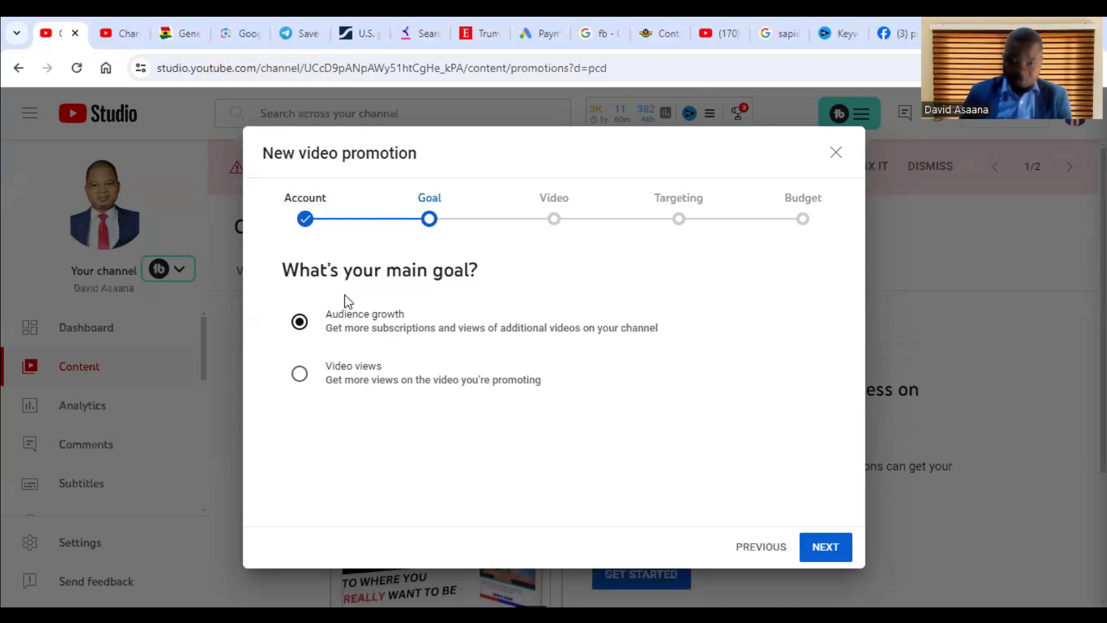
click(834, 554)
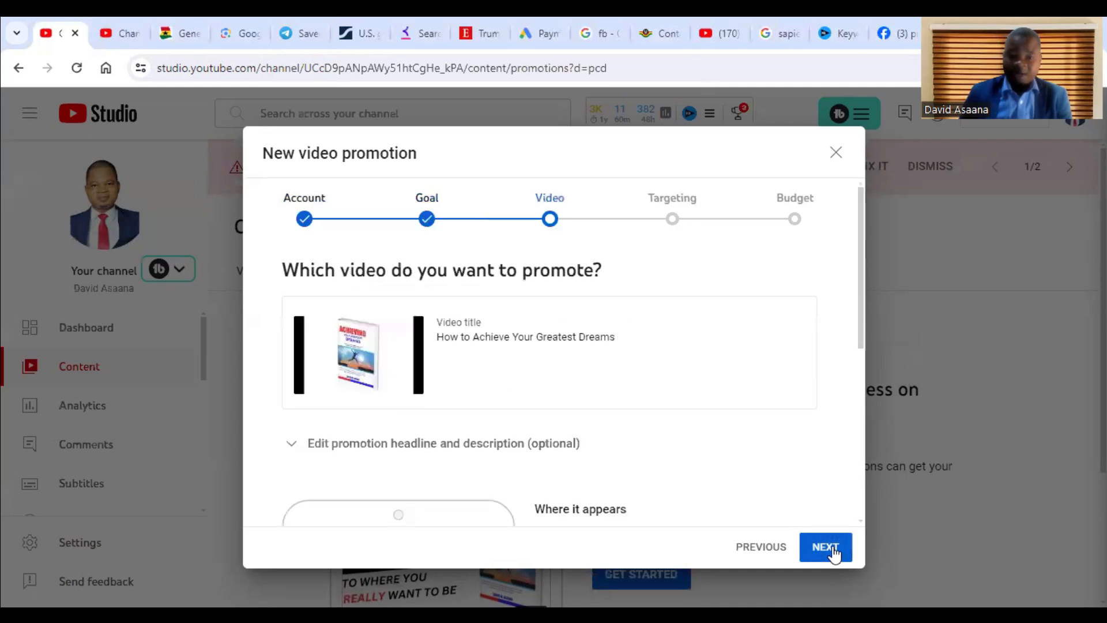
- Review the selected video, its change and remove options, where the promotion appears, and the ad preview
scroll(554, 426, down, 5)
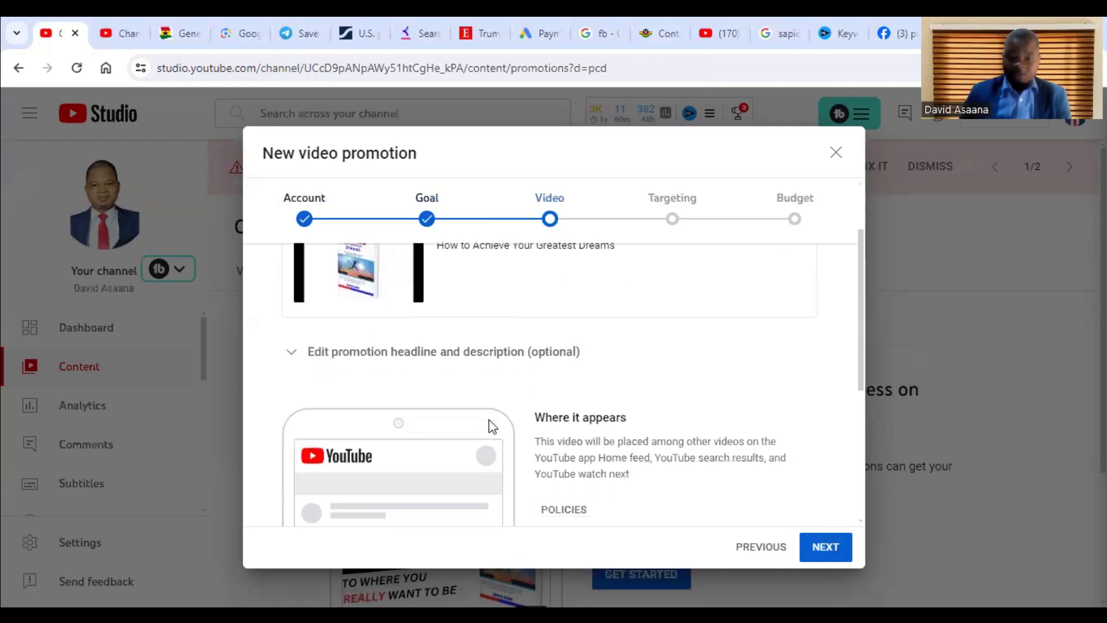
scroll(411, 332, up, 5)
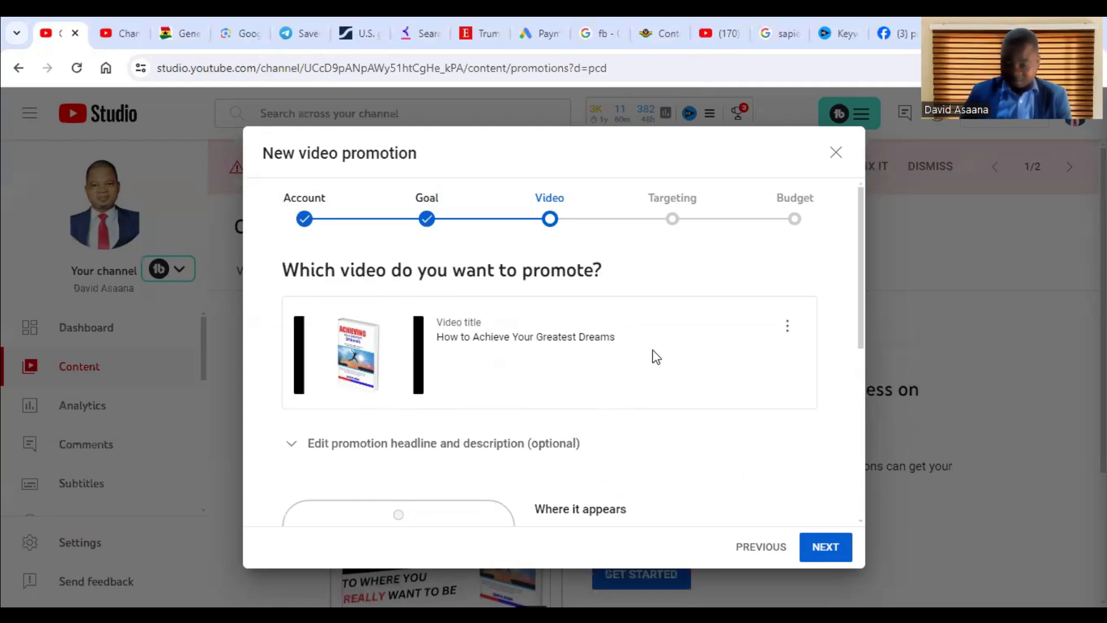
scroll(594, 361, down, 3)
scroll(628, 315, up, 3)
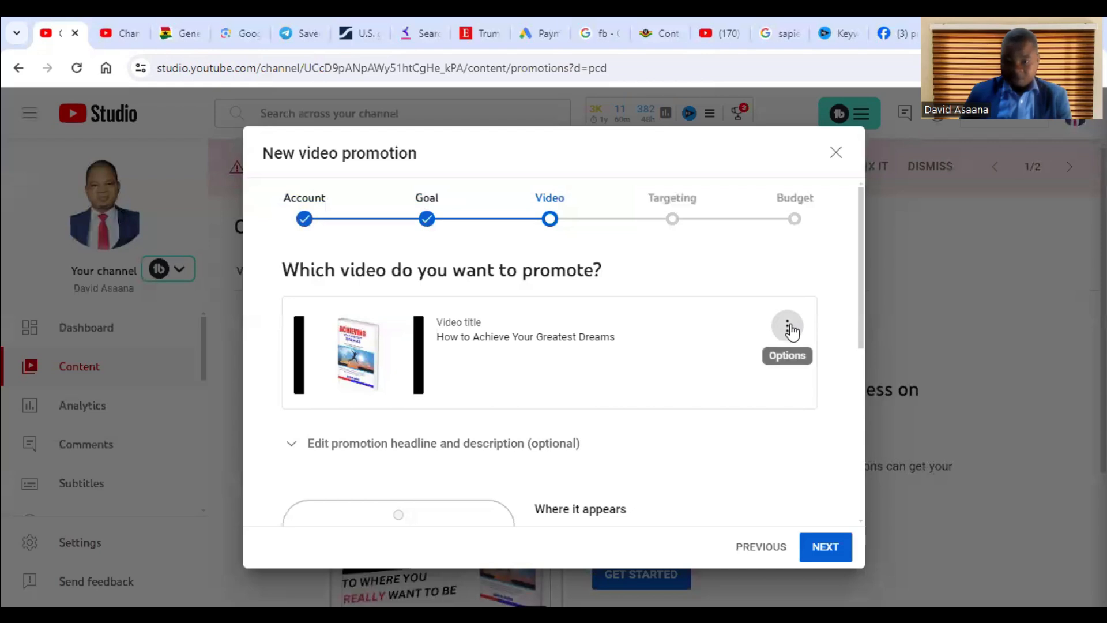
click(787, 326)
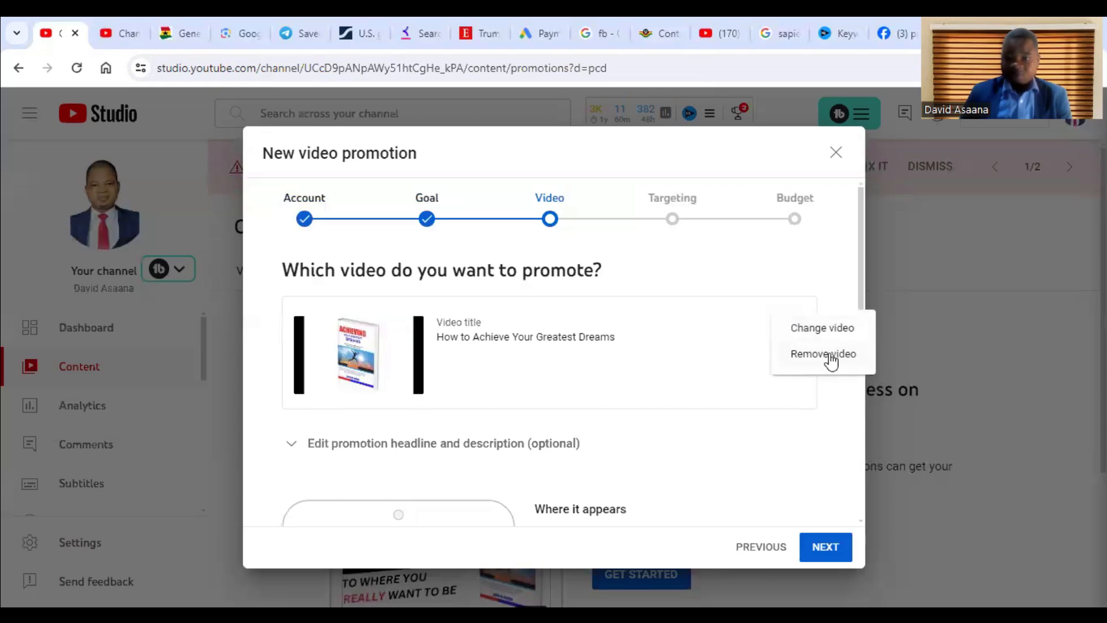
click(823, 271)
scroll(535, 355, down, 3)
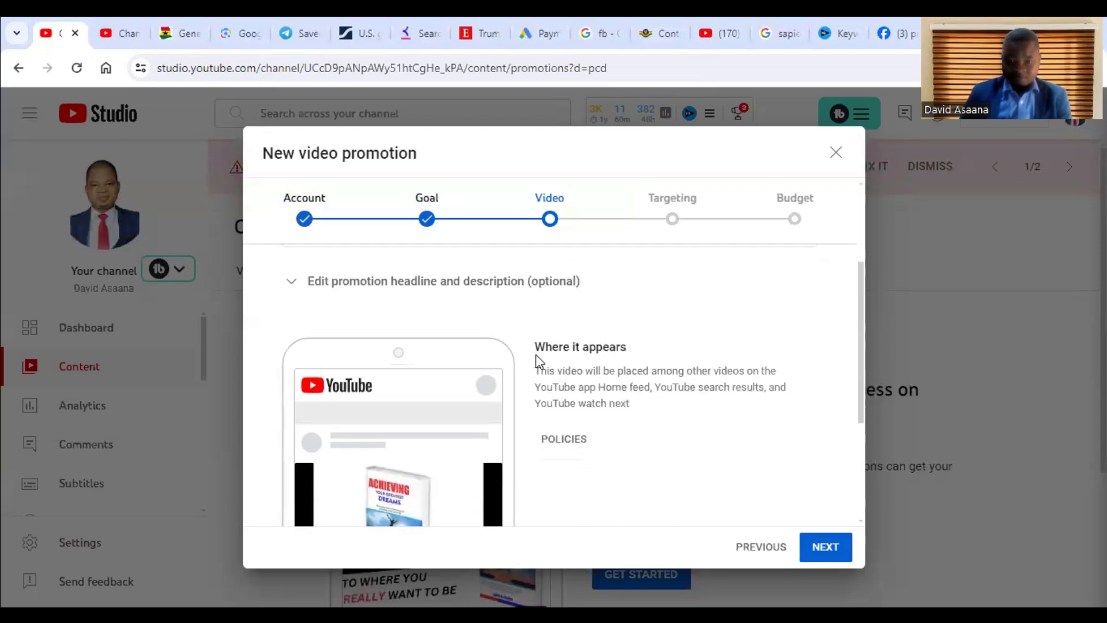
scroll(536, 361, down, 1)
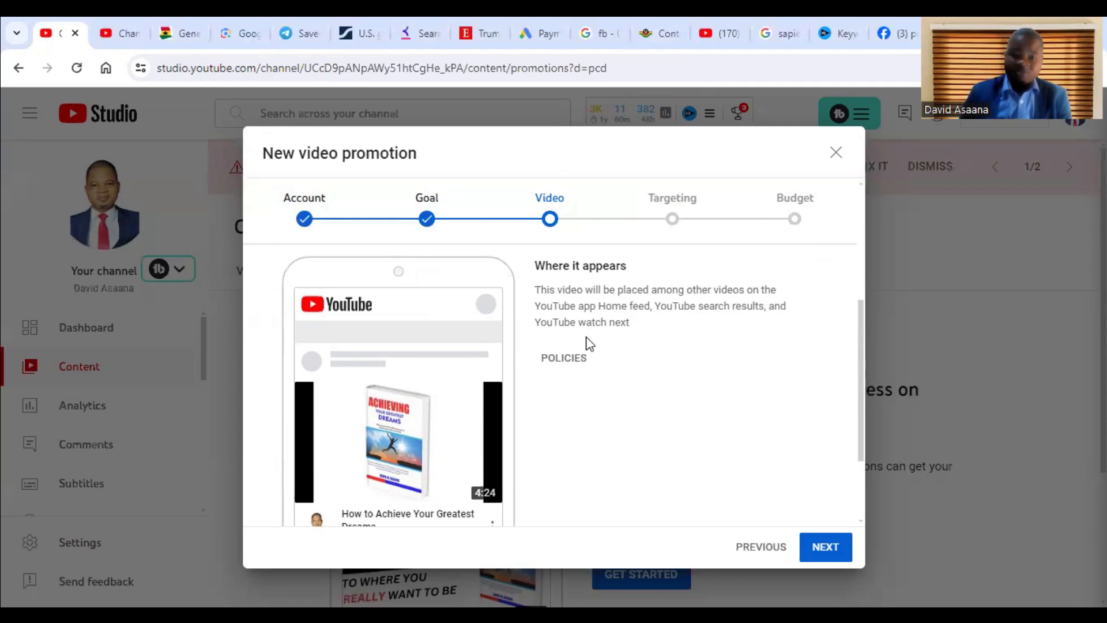
scroll(563, 365, down, 3)
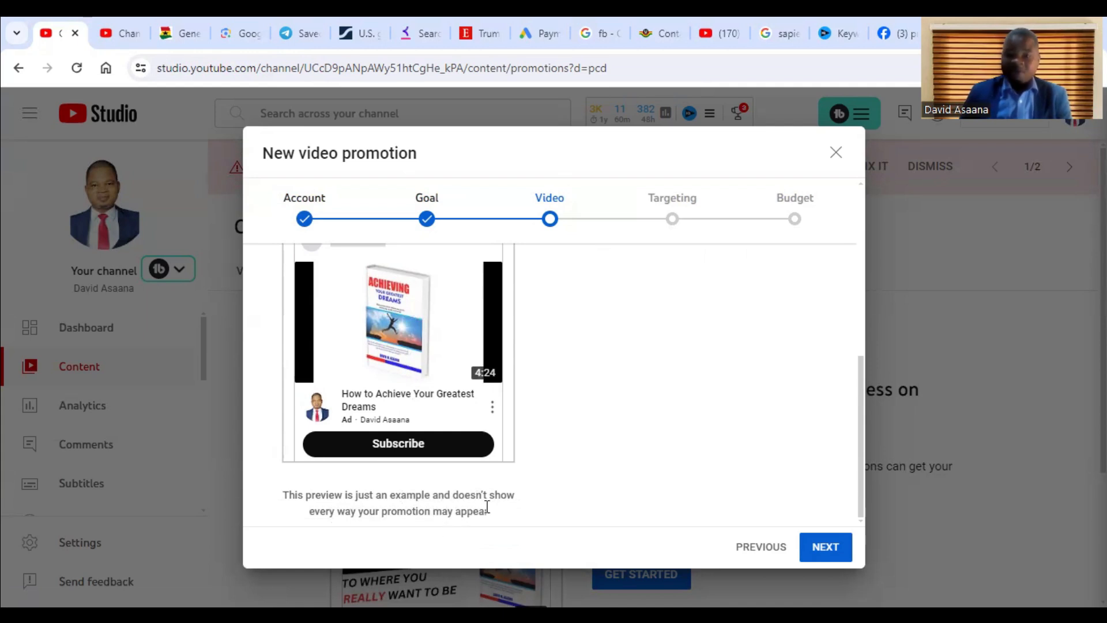
scroll(382, 310, up, 3)
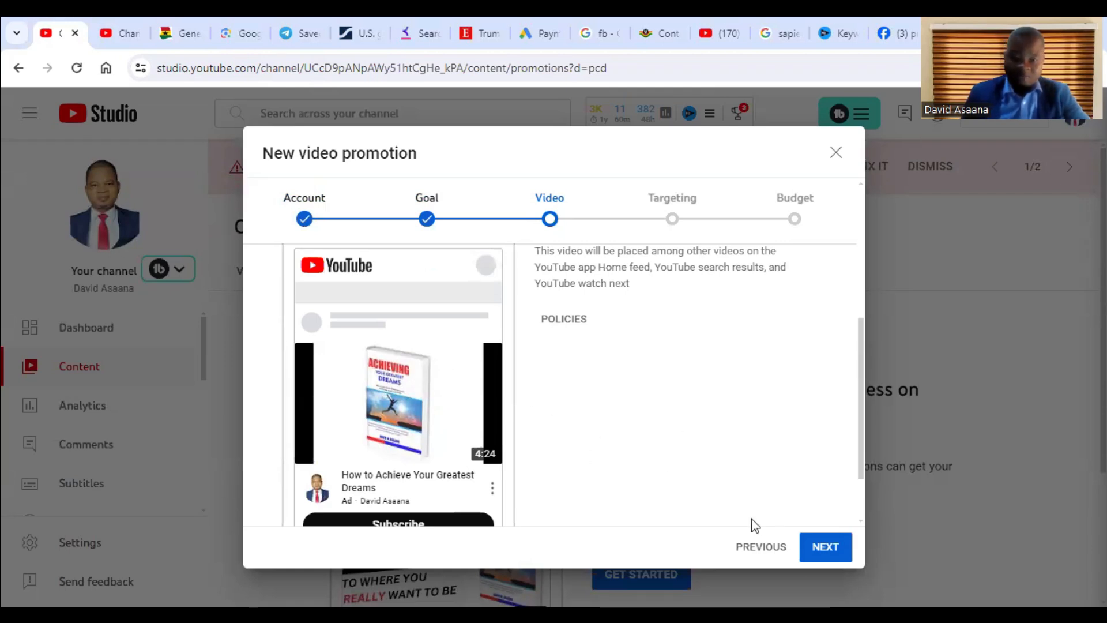
- Continue to the promotion's targeting and remove India from the countries whose viewers are shown the video
click(839, 553)
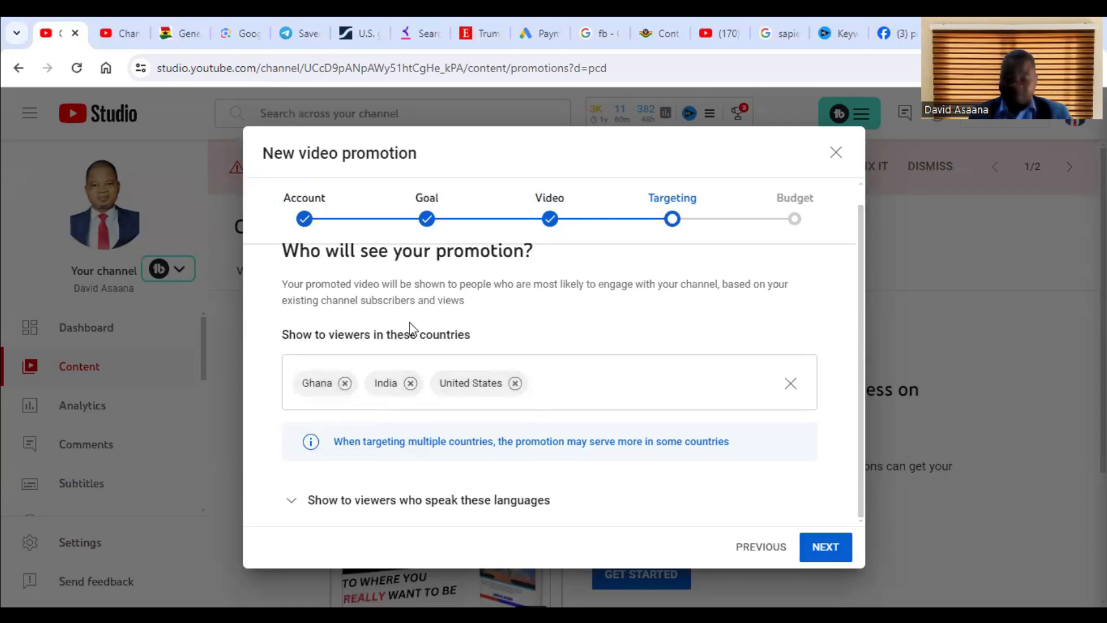
click(410, 382)
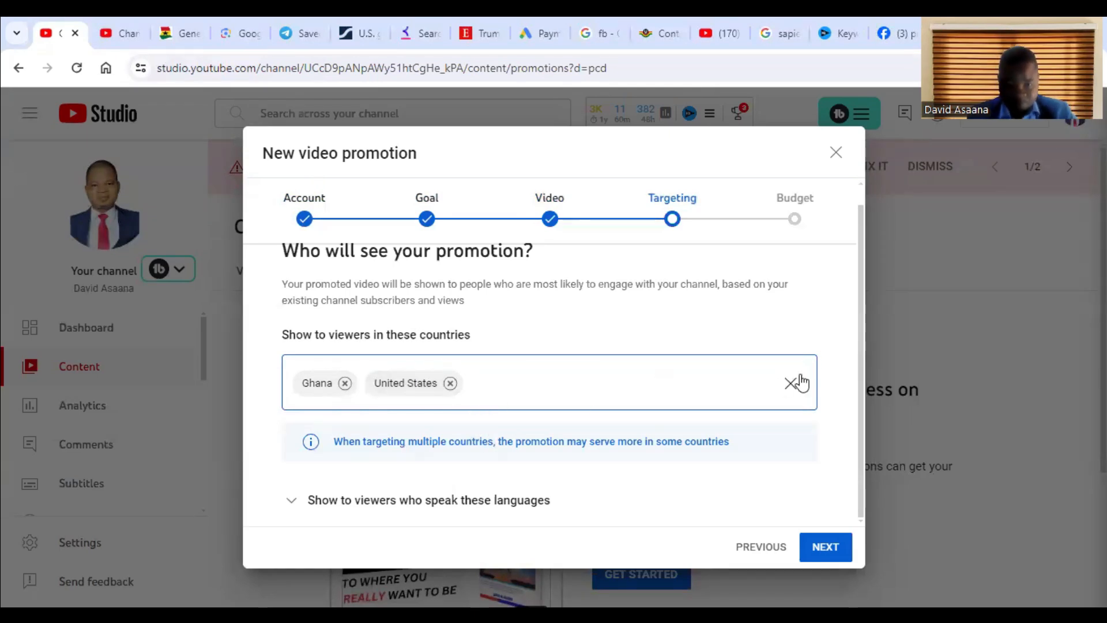
click(823, 549)
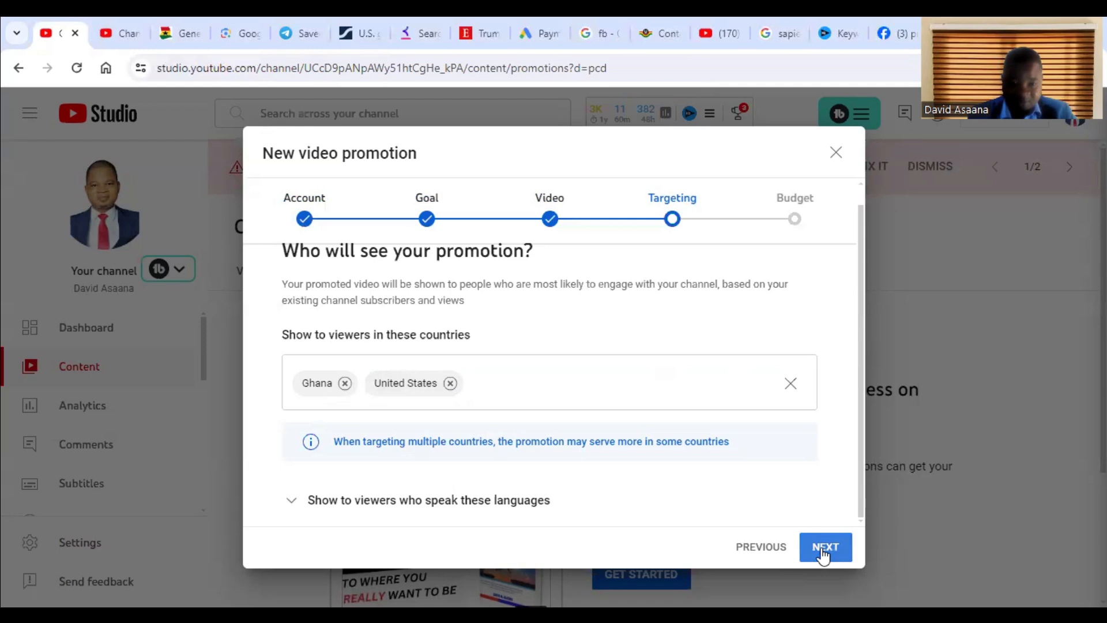
- Restrict the promotion's audience to viewers who speak English
click(290, 499)
click(351, 494)
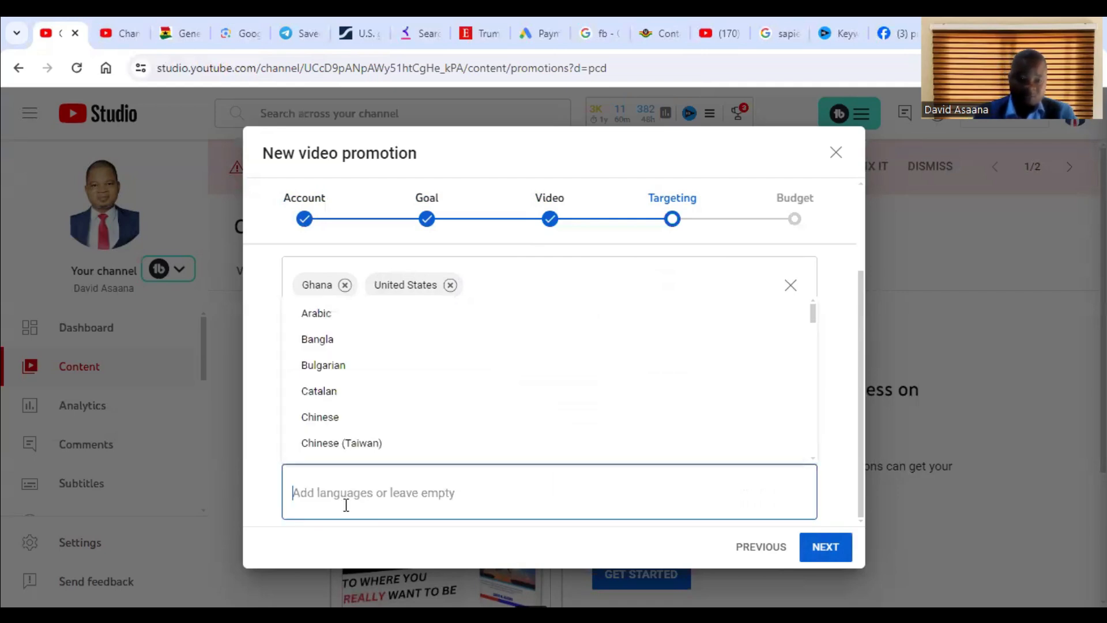
text(eng)
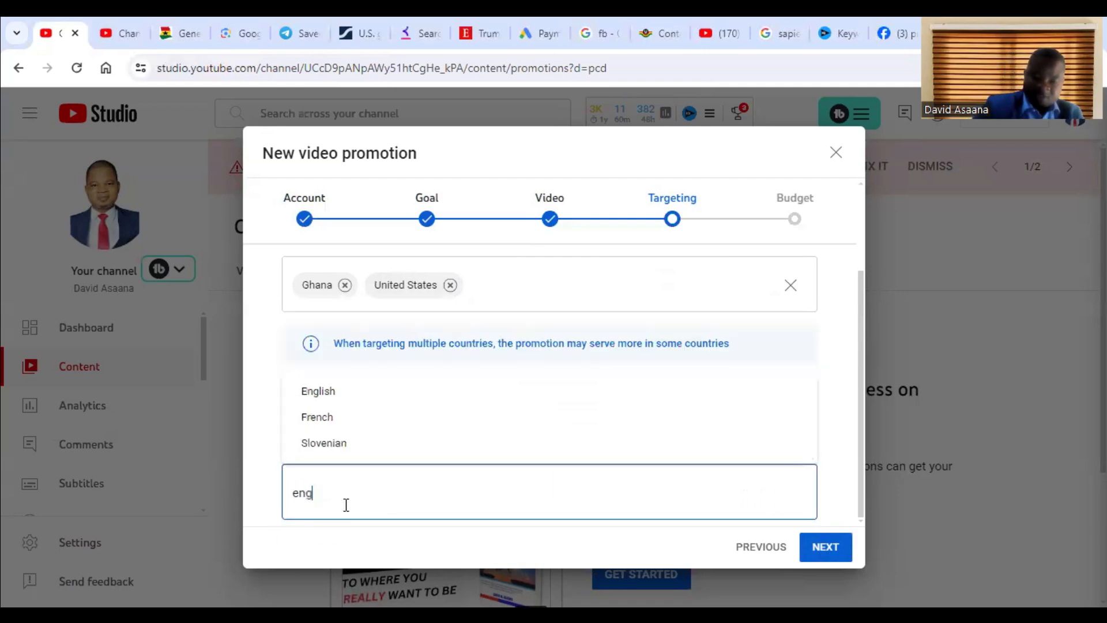
text(lish)
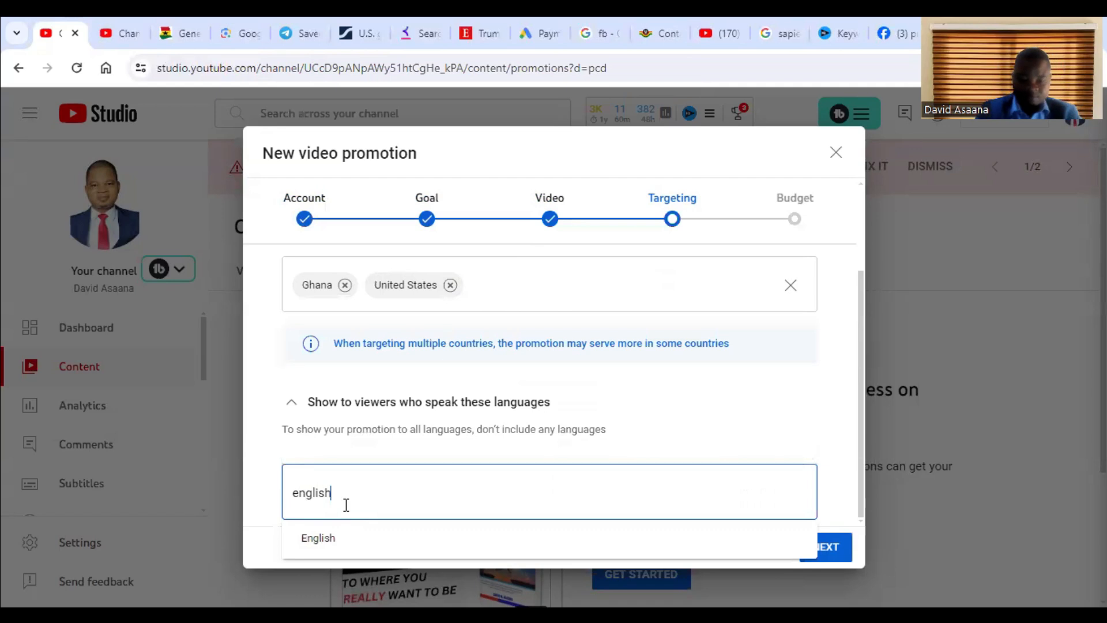
click(340, 542)
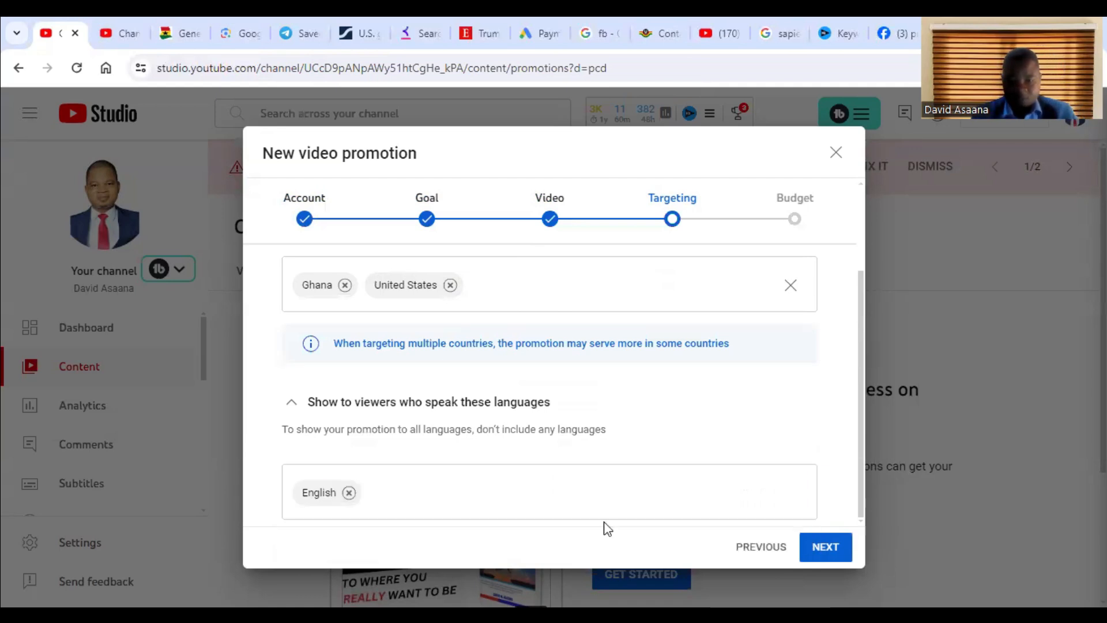
- Continue to the budget settings and set the end date to Jun 27, 2024 and the total budget to $70.00
click(826, 547)
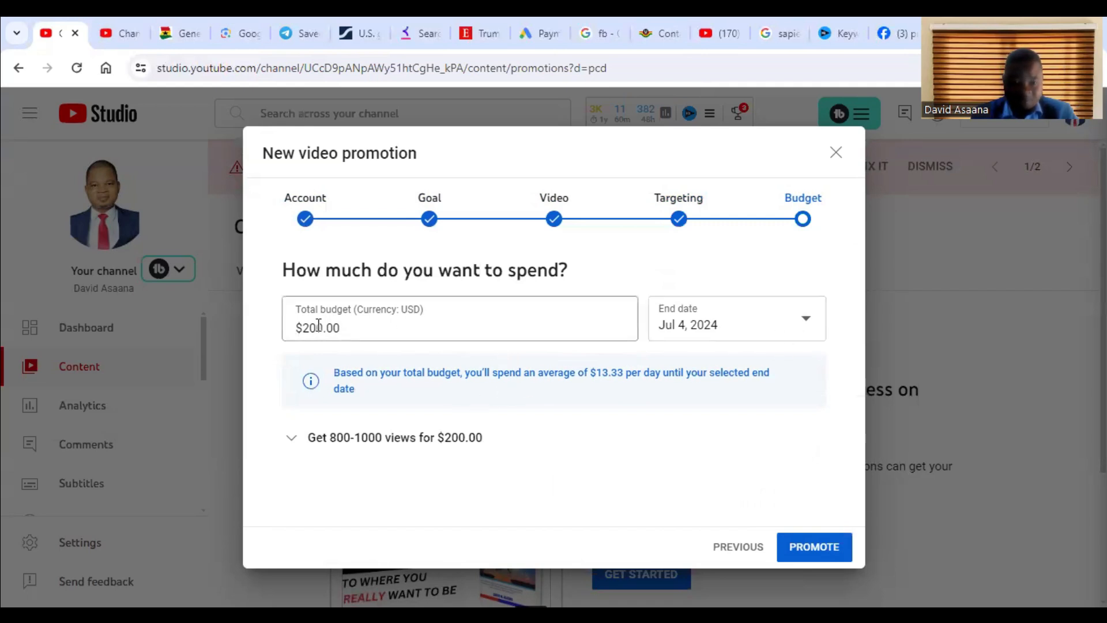
click(770, 326)
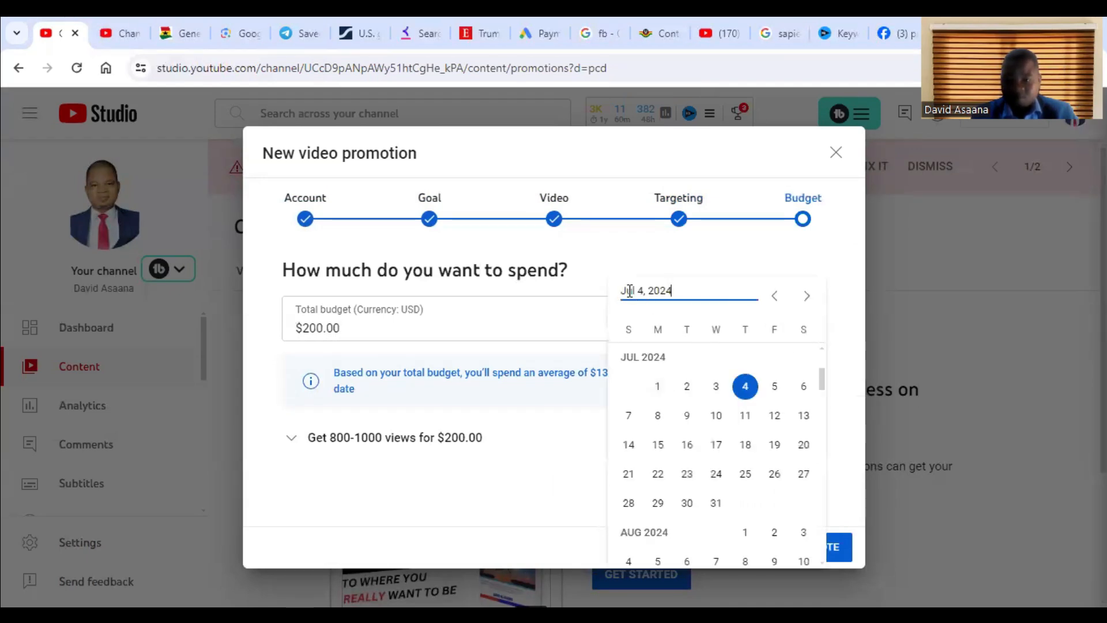
click(781, 297)
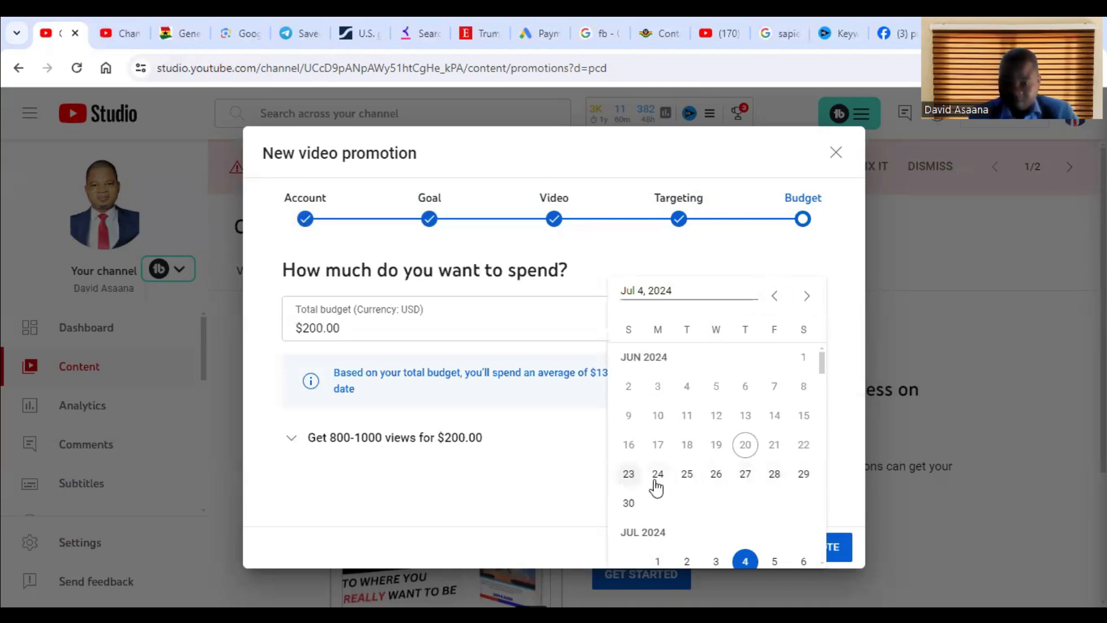
click(746, 474)
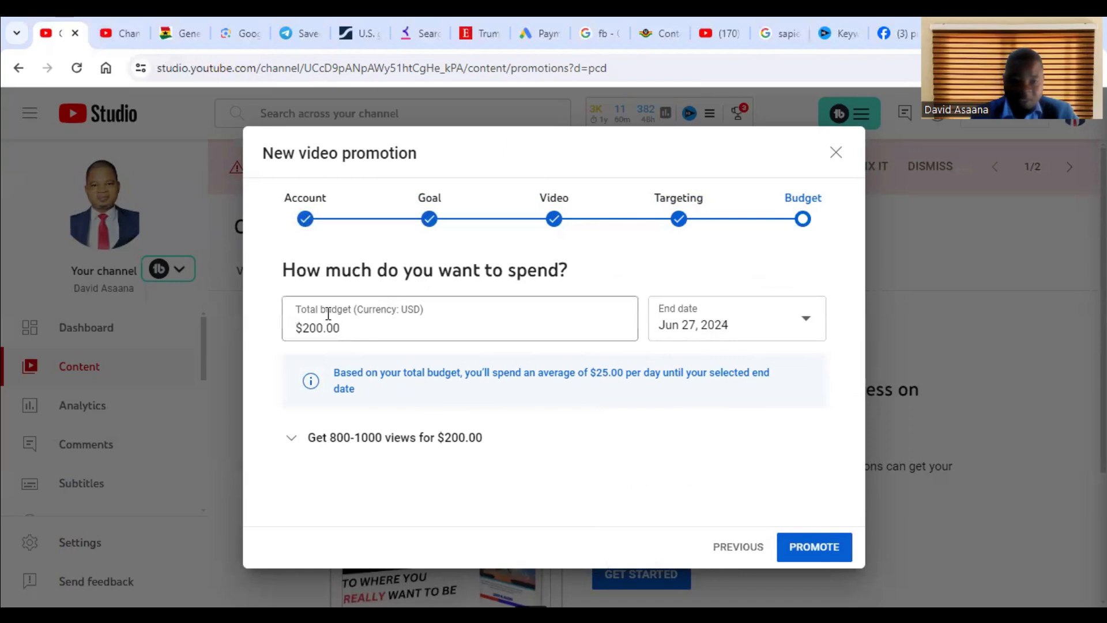
click(313, 323)
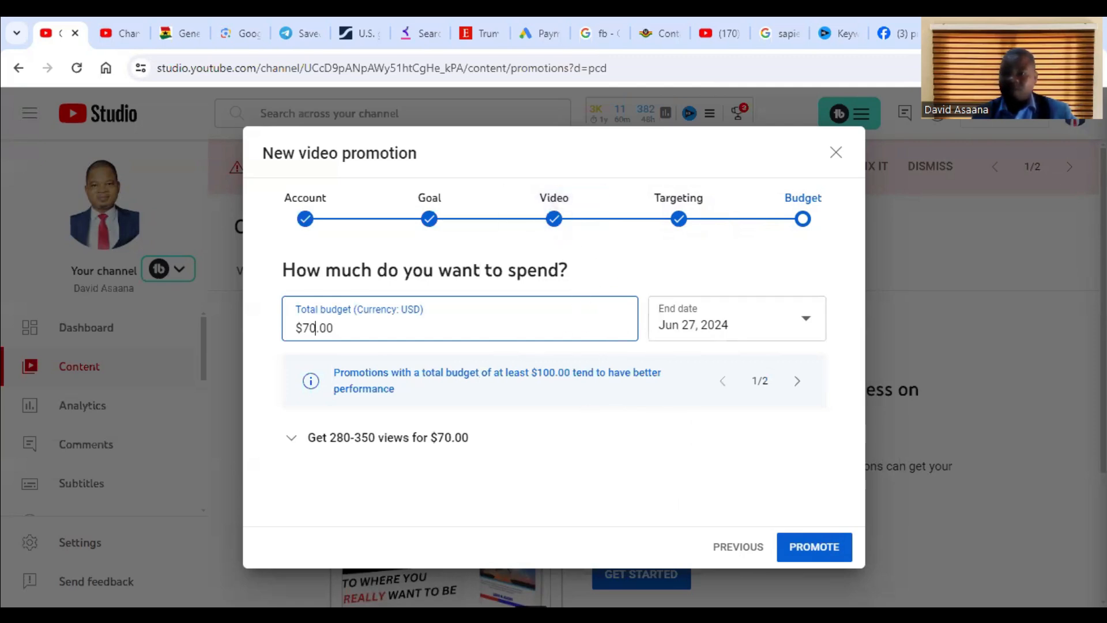
- Open Google Ads in a new browser tab and enter the ads account under the channel owner's name
key(ctrl+t)
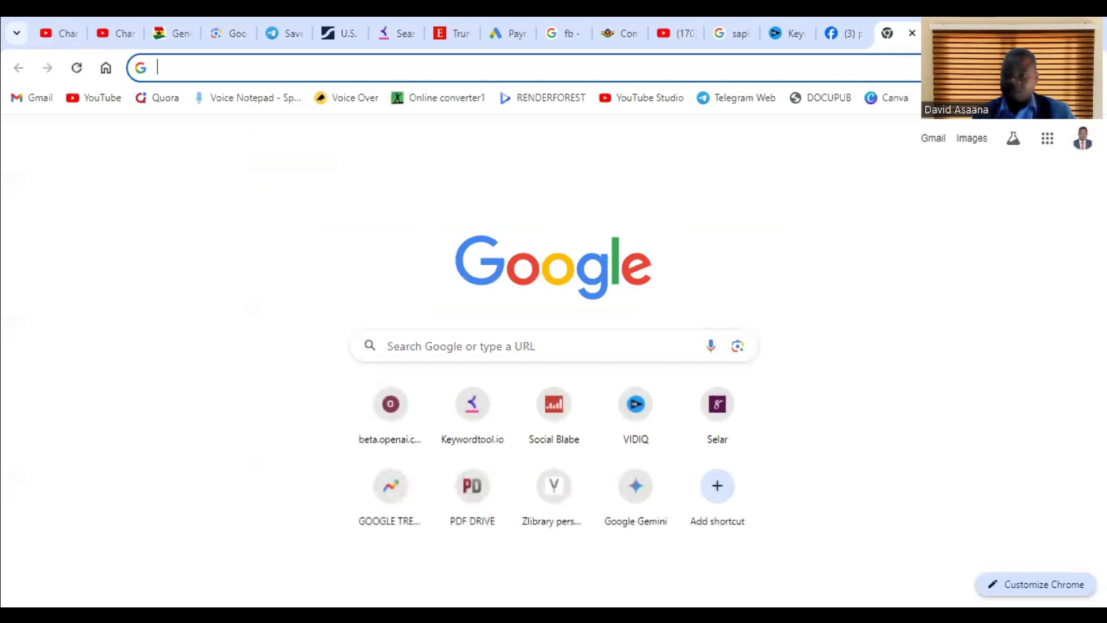
click(1051, 136)
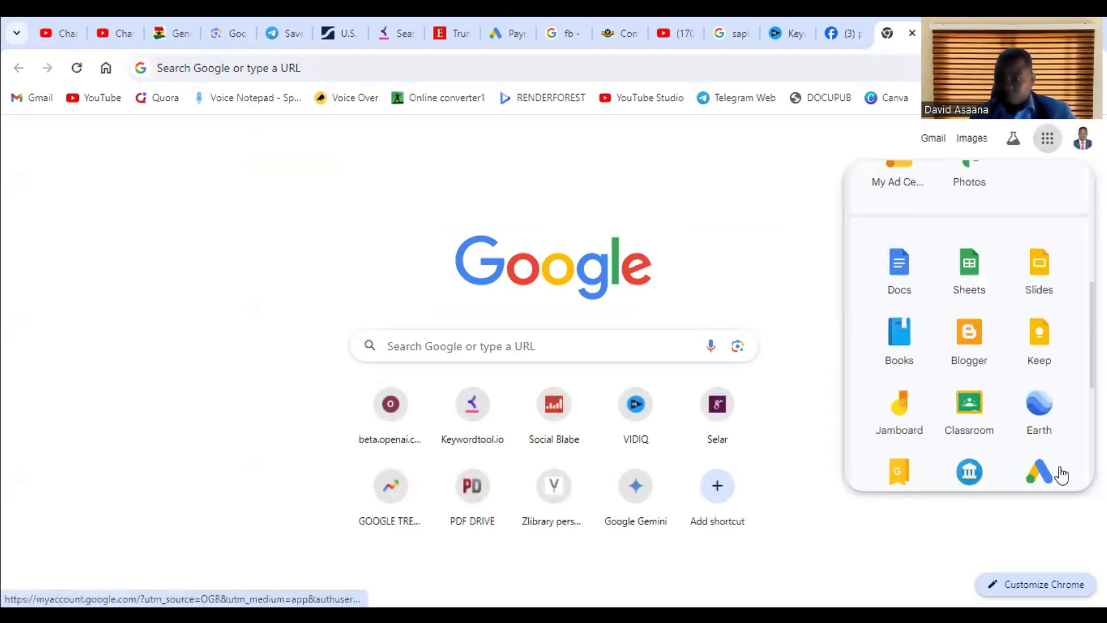
scroll(1041, 320, down, 3)
click(1042, 316)
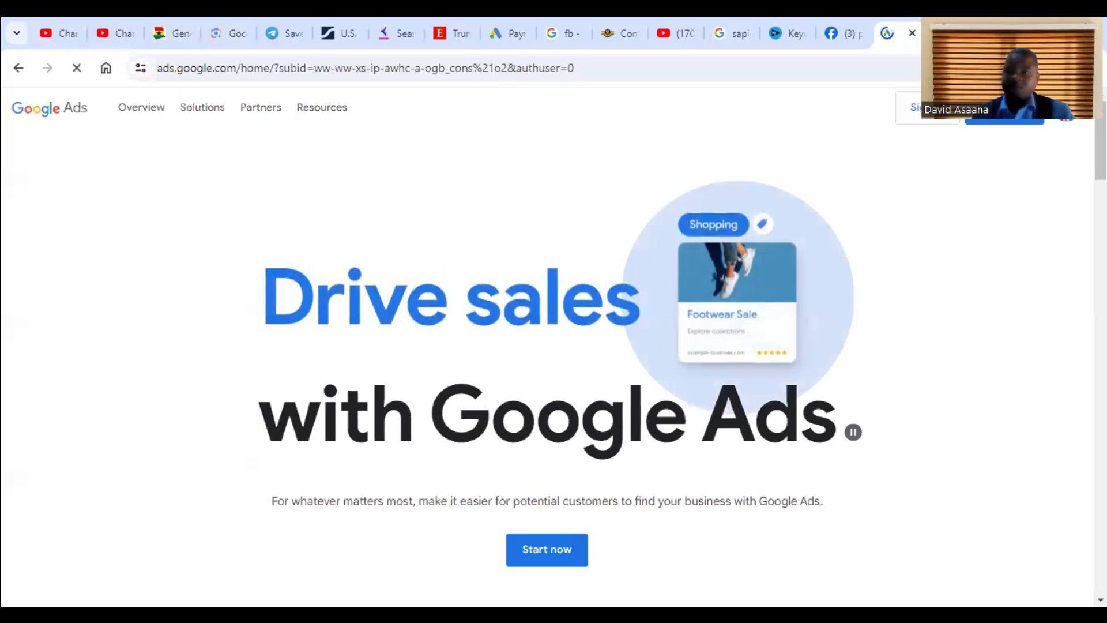
click(1003, 115)
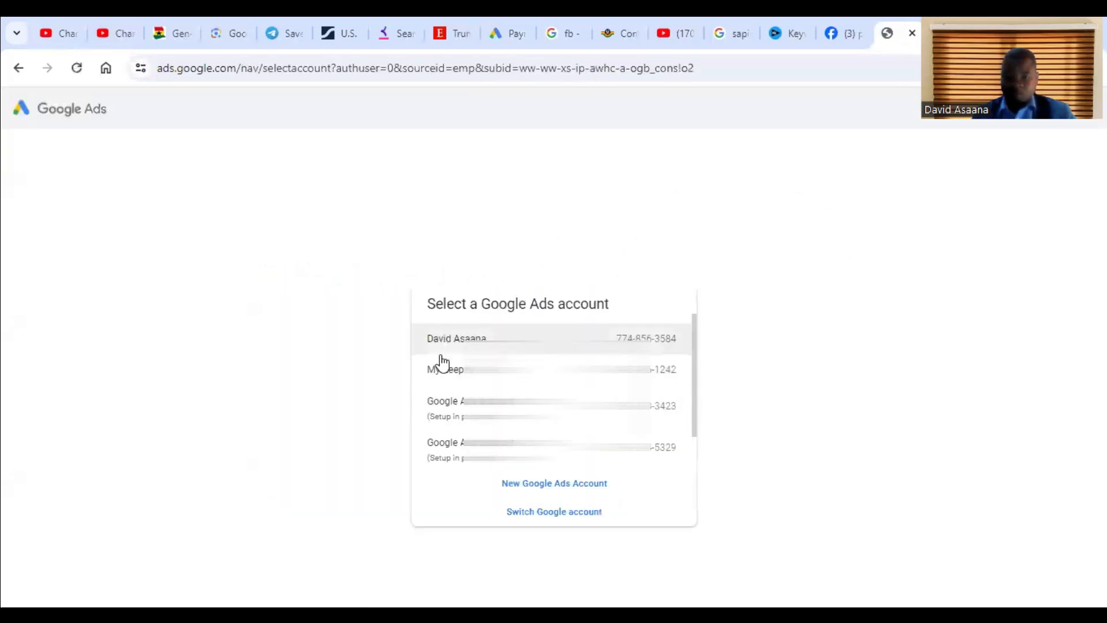
click(498, 346)
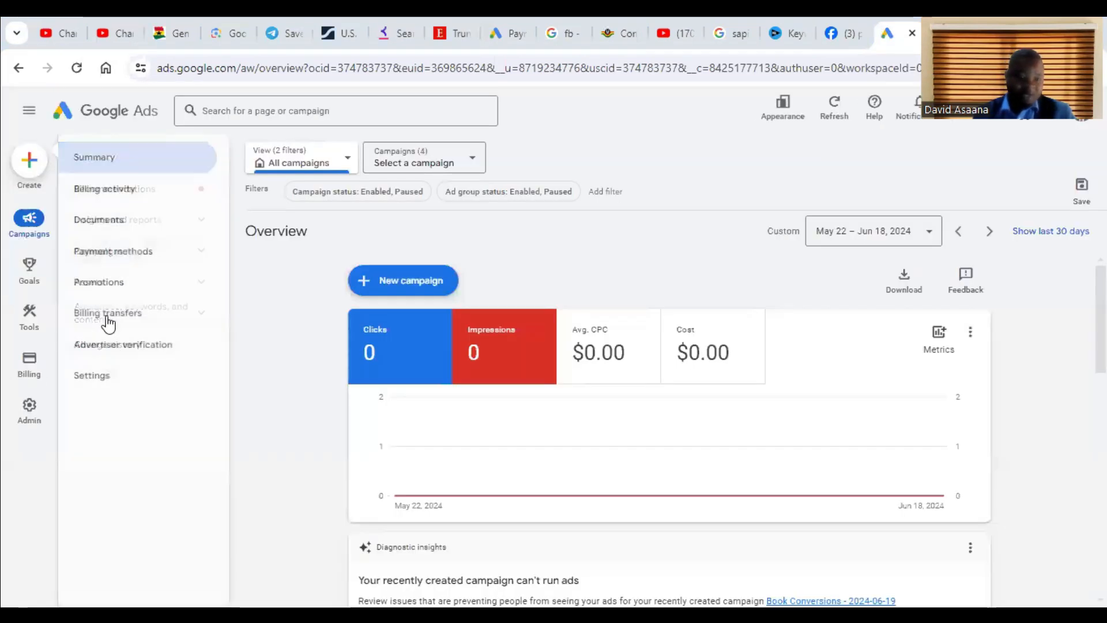
- Look over the account overview and open the list of all campaigns in the ads account
mouse_move(44, 259)
scroll(536, 429, down, 3)
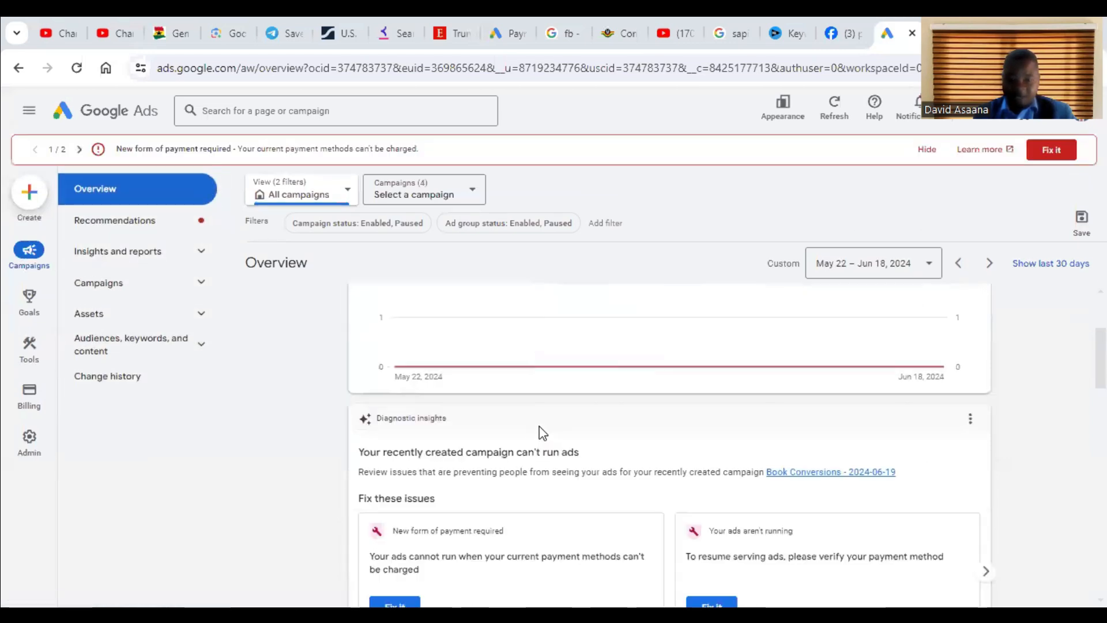
scroll(519, 444, down, 1)
scroll(443, 314, up, 4)
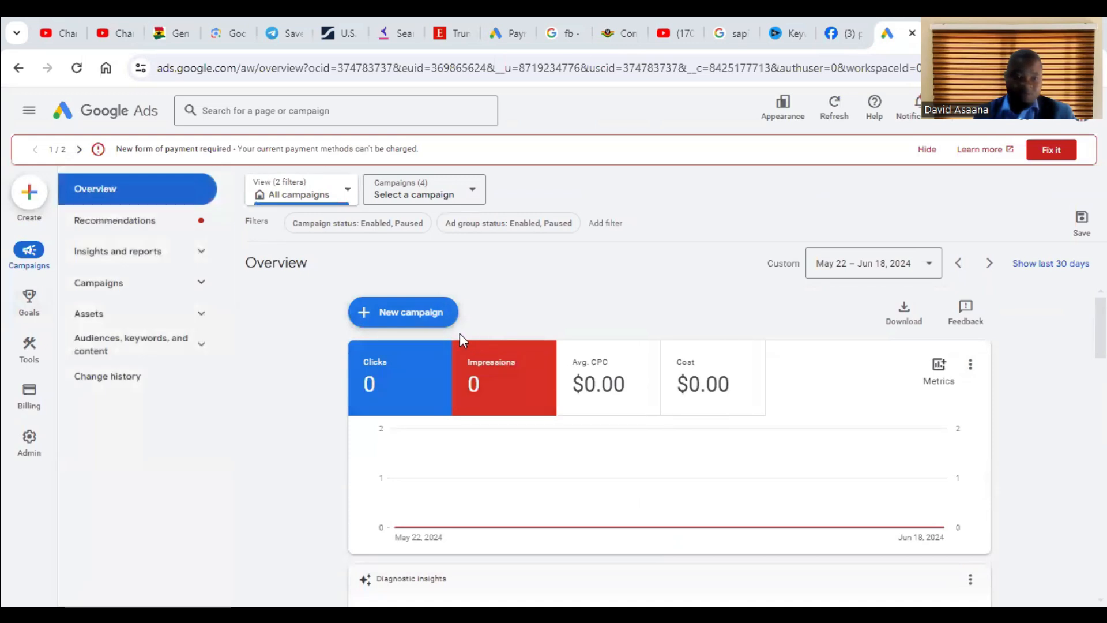
click(135, 290)
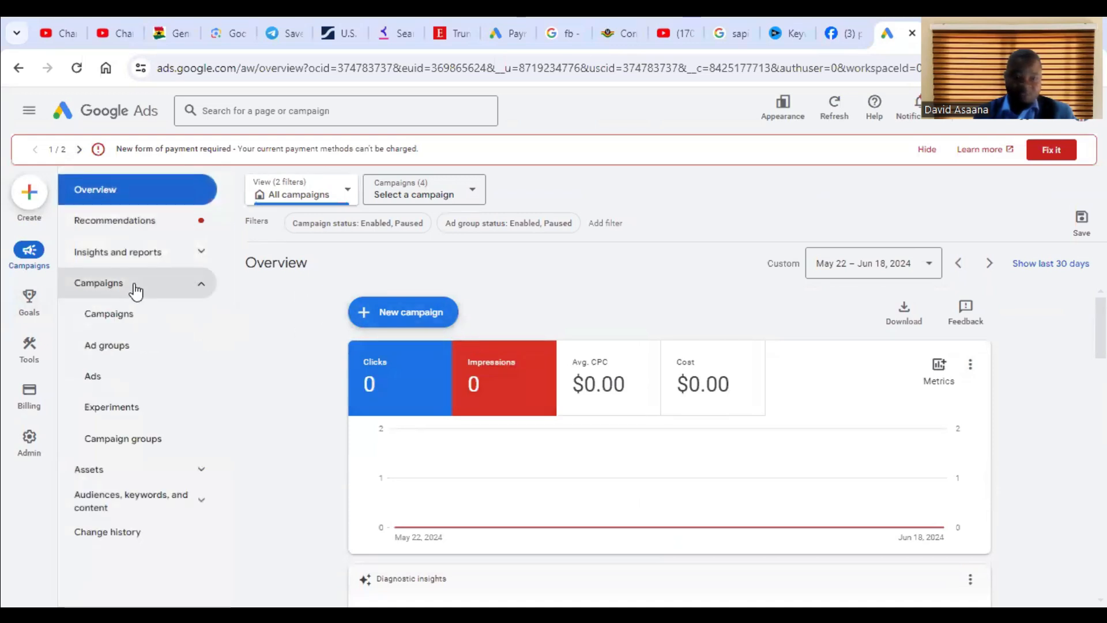
click(132, 313)
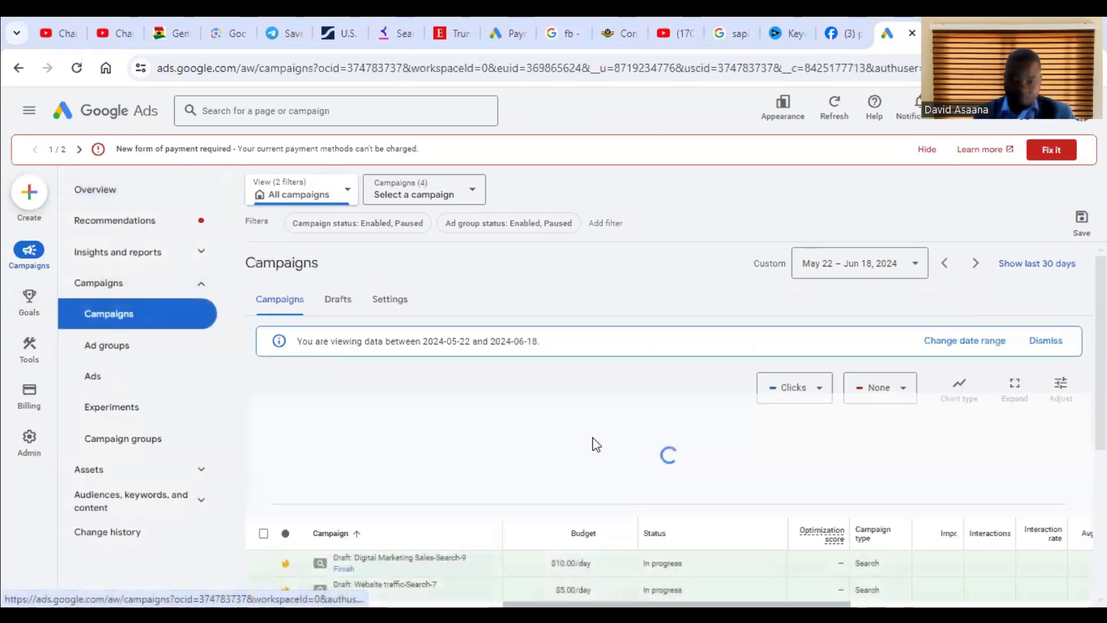
- Look through the campaign list and show the status options of the Book Conversions - 2024-06-19 campaign
scroll(485, 369, down, 3)
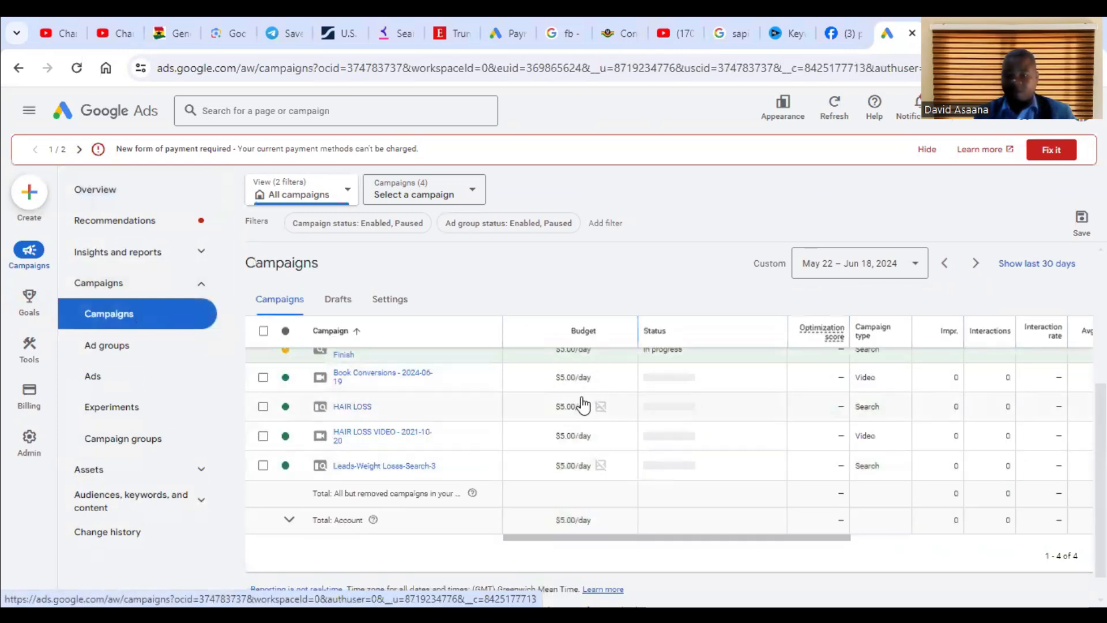
scroll(588, 405, up, 2)
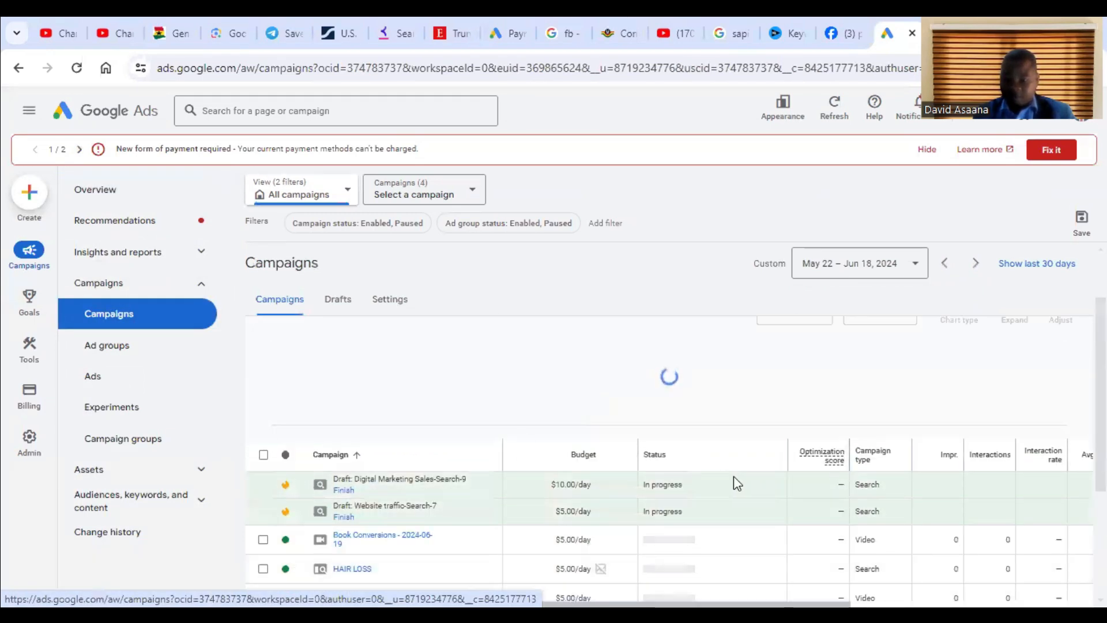
scroll(686, 478, down, 1)
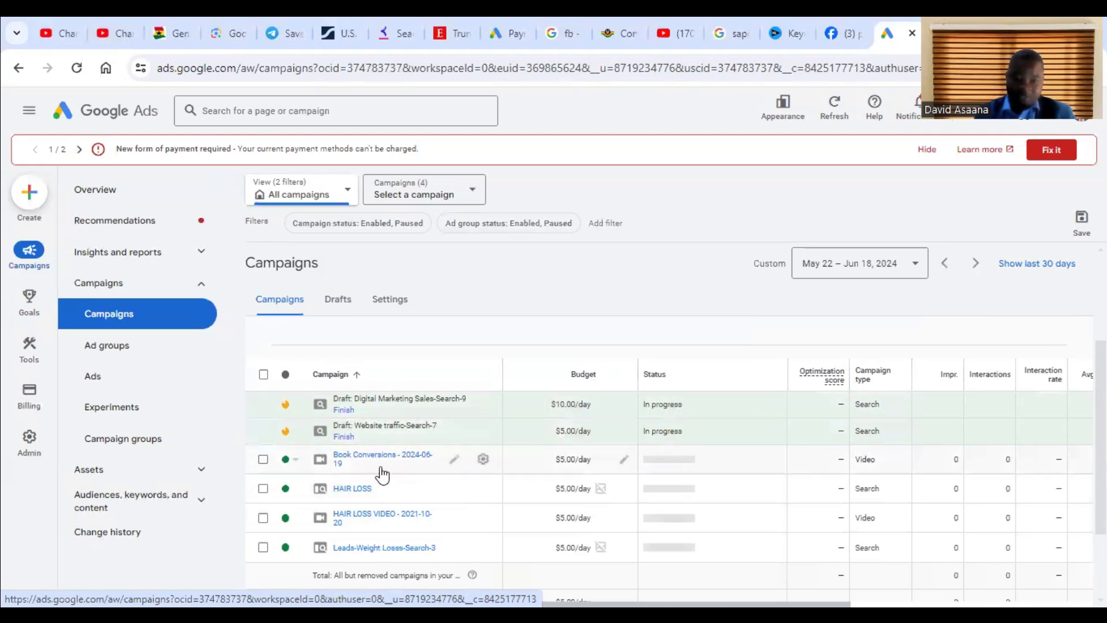
click(286, 460)
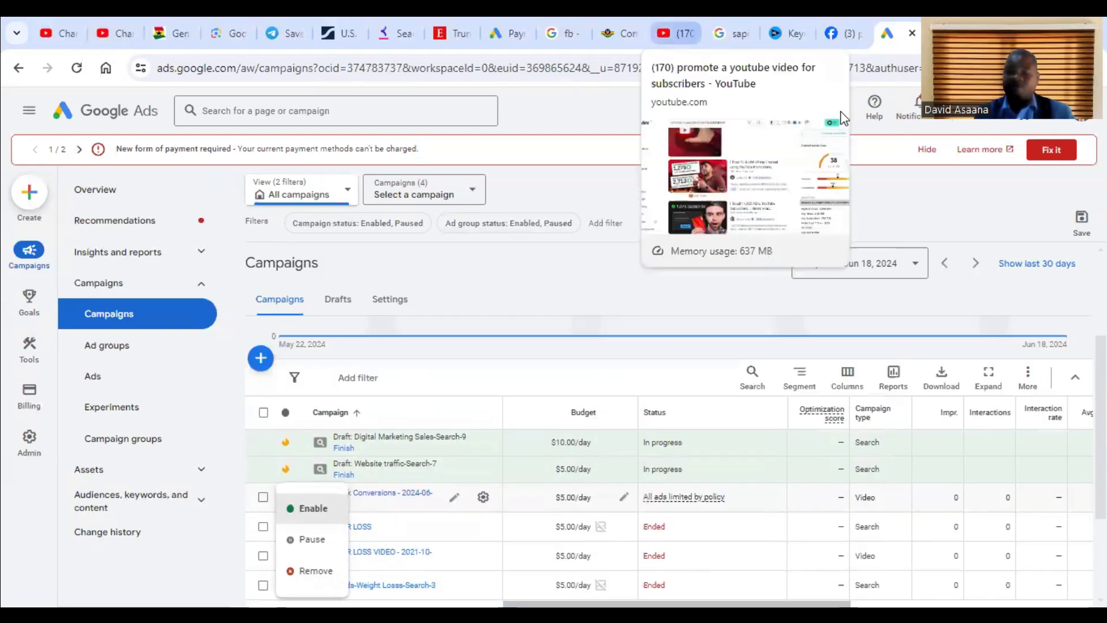
- Switch back to YouTube Studio with the new video promotion's budget settings
click(675, 33)
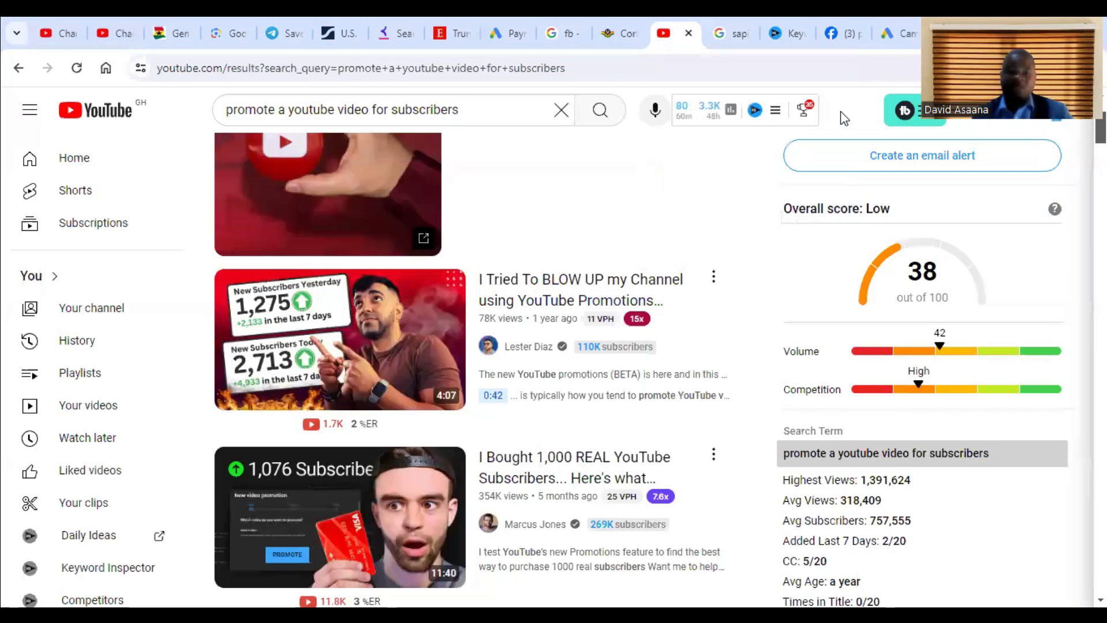
click(76, 20)
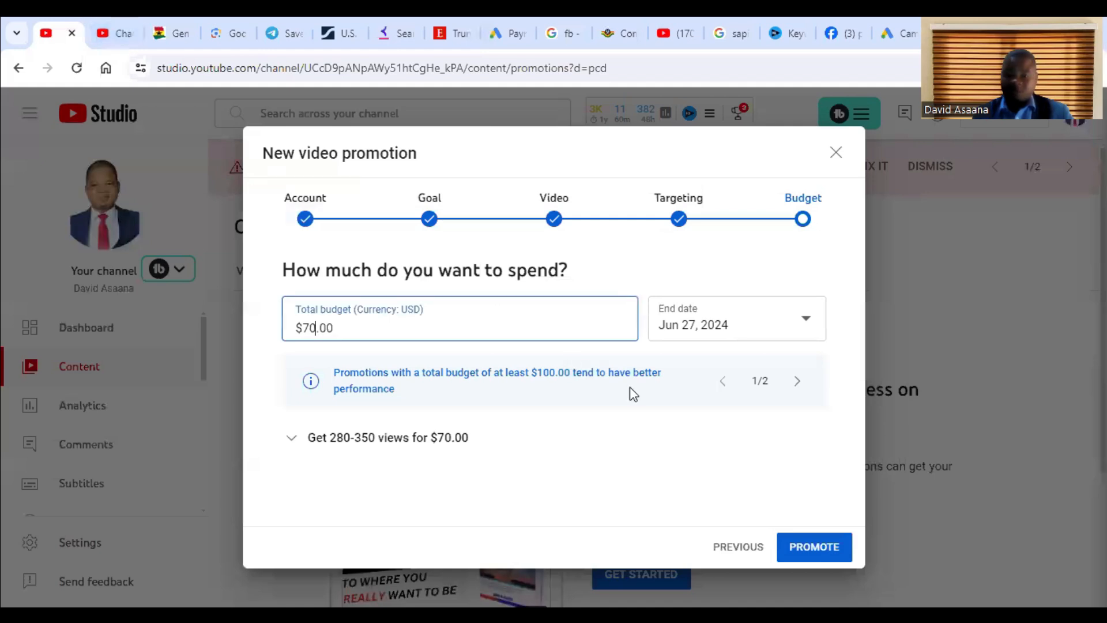